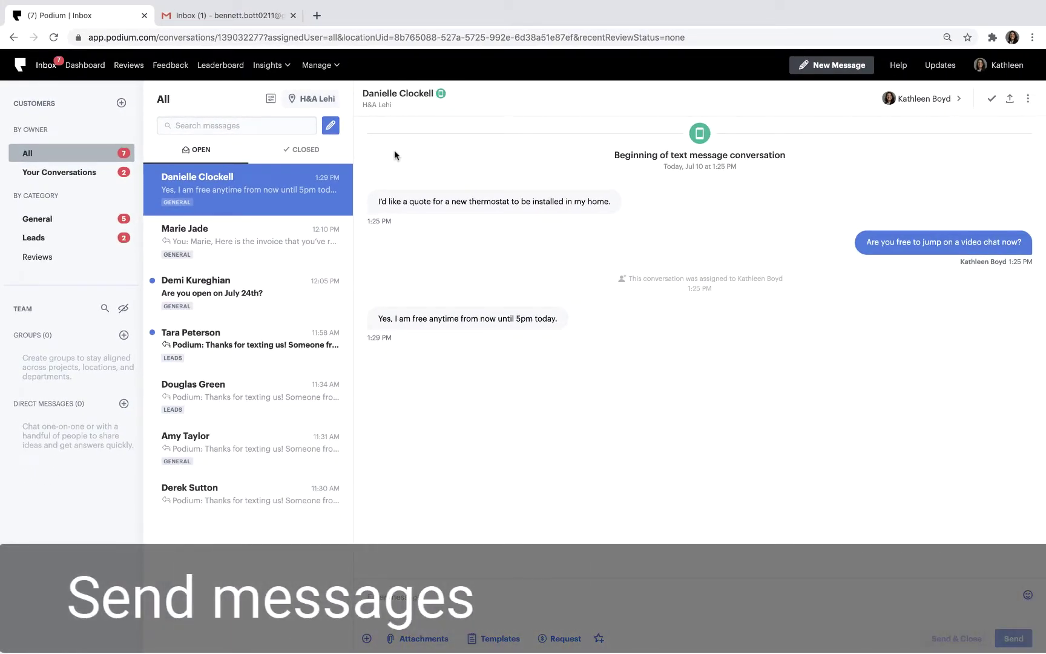
Start a new text conversation addressed to the customer's name and phone number.
{"action": "left_click", "coordinate": [331, 131]}
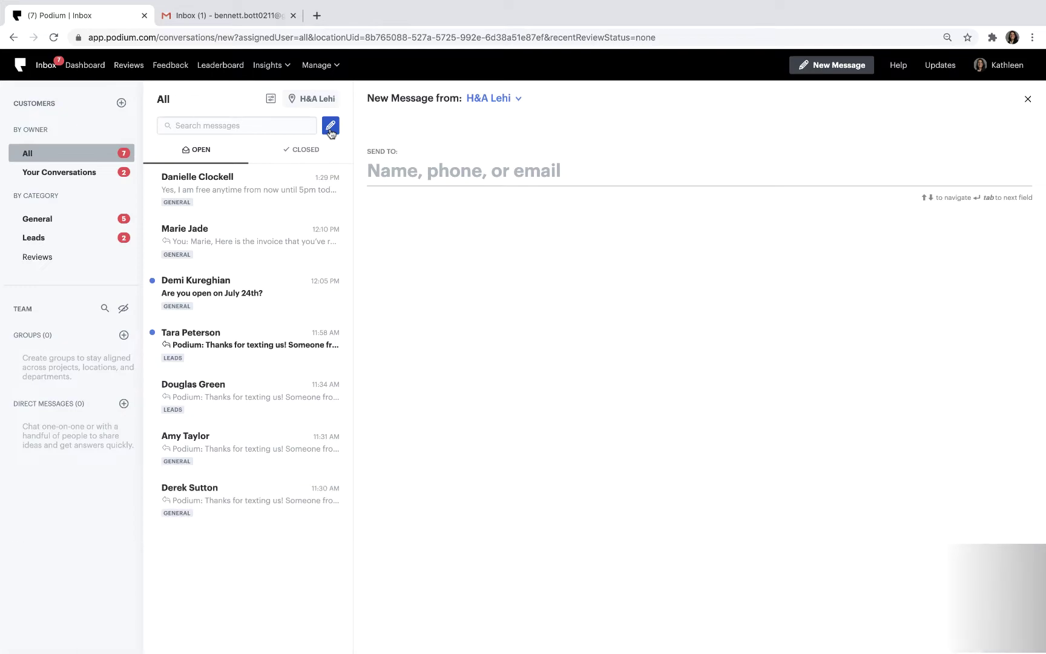
{"action": "key", "text": "Tab"}
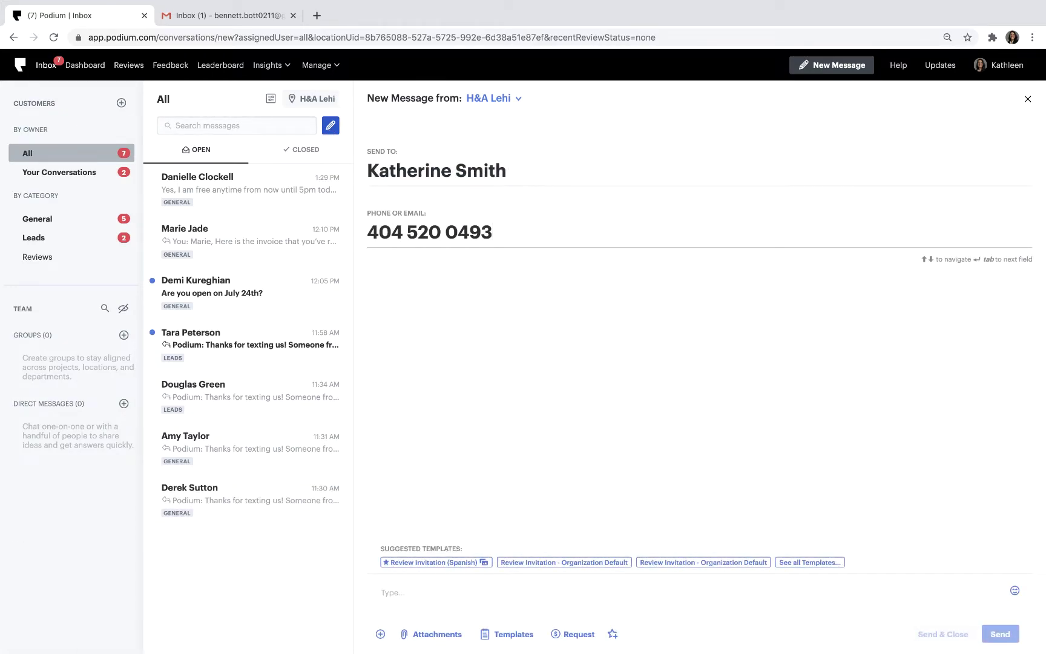
{"action": "key", "text": "Tab"}
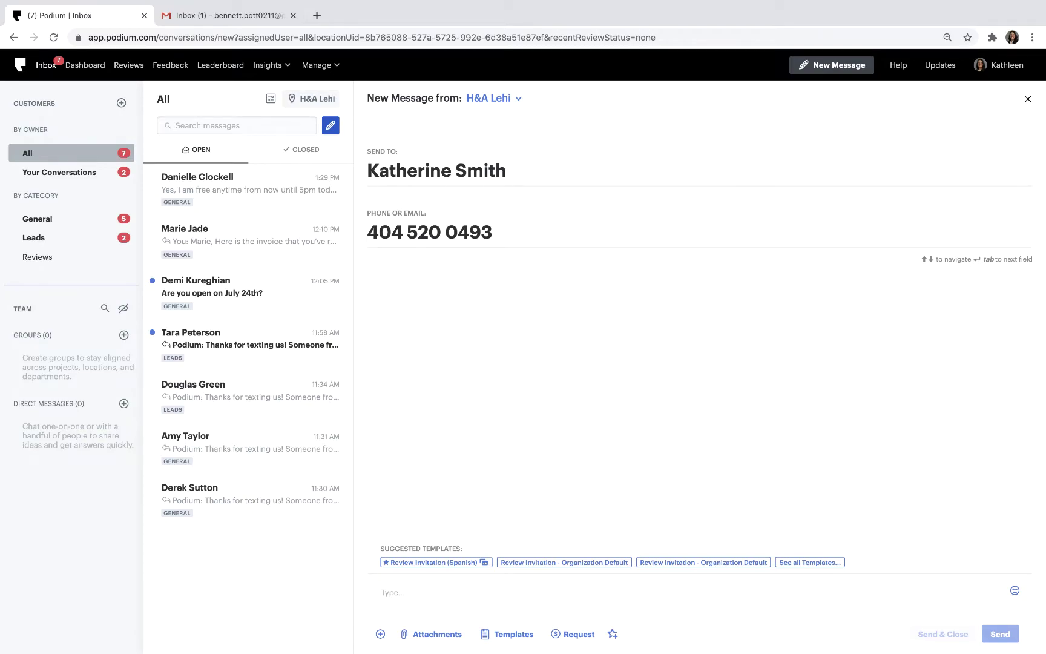
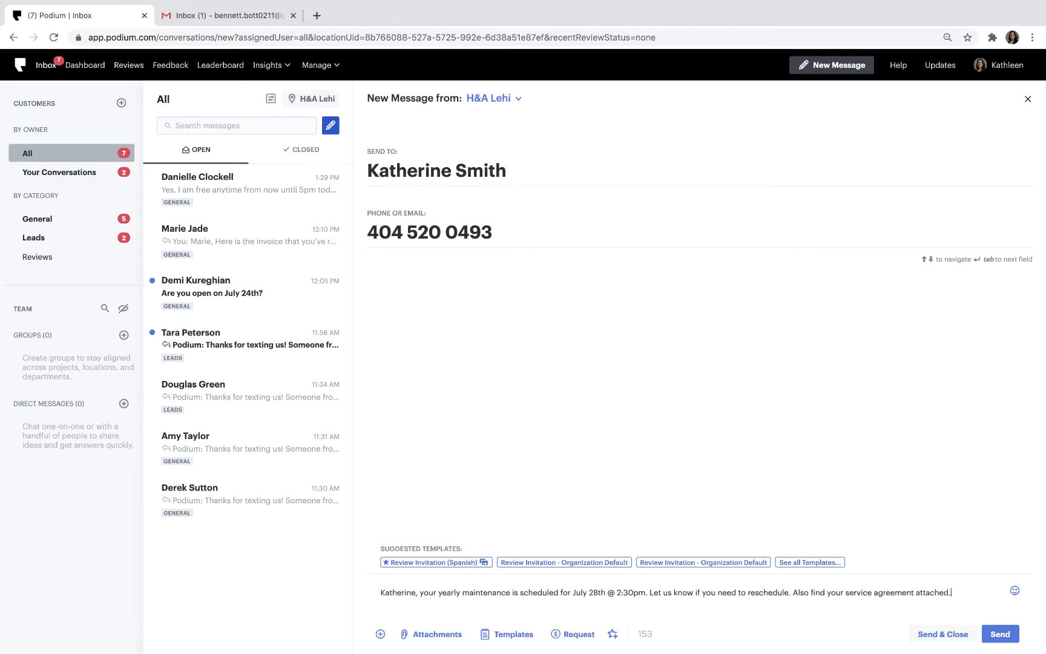
Send the July 28th 2:30pm yearly maintenance reminder with H&A-Service-Agreement.pdf attached.
{"action": "left_click", "coordinate": [439, 634]}
{"action": "left_click", "coordinate": [489, 72]}
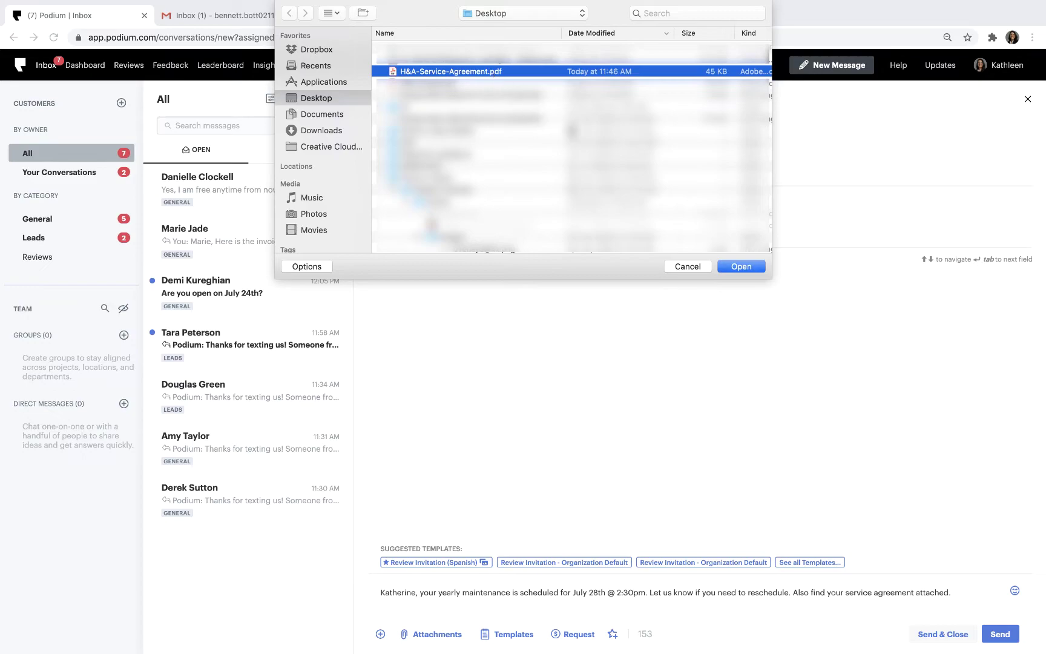
{"action": "left_click", "coordinate": [730, 267]}
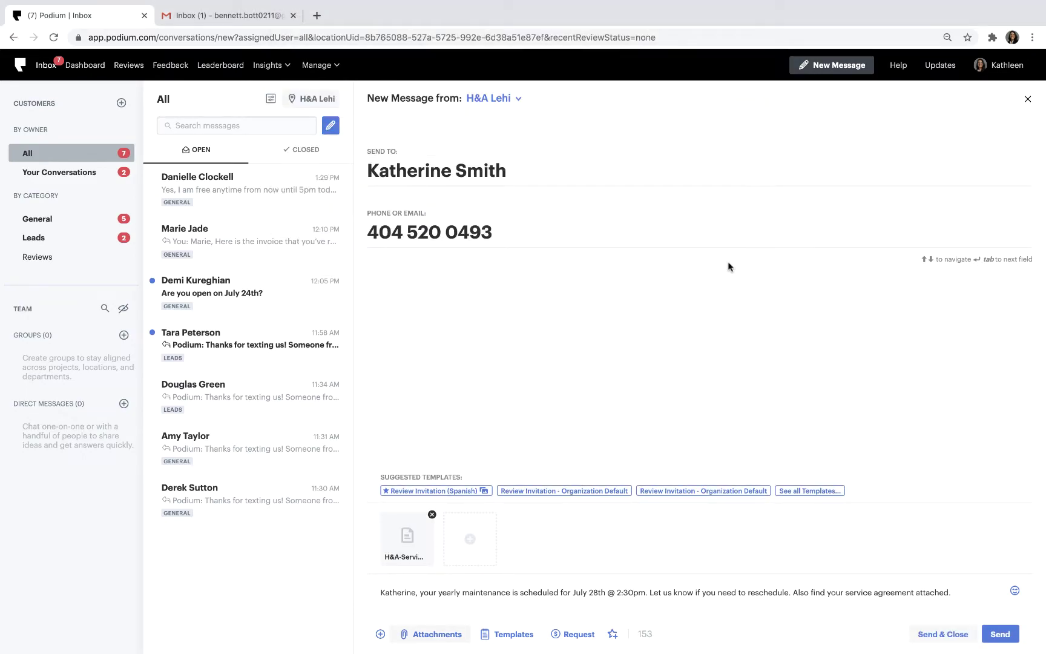
{"action": "left_click", "coordinate": [1000, 634]}
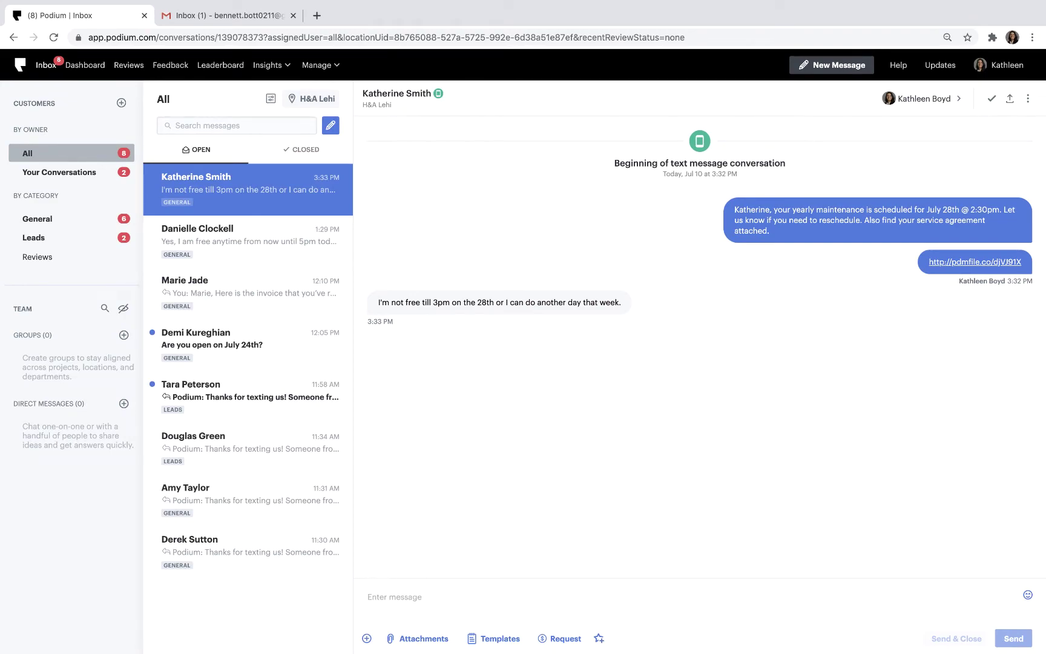
Reply 'Awesome looks like we are available at 3:00pm on the 28th.'.
{"action": "type", "text": "Awesome looks like we are available at 3:00pm on the 28th."}
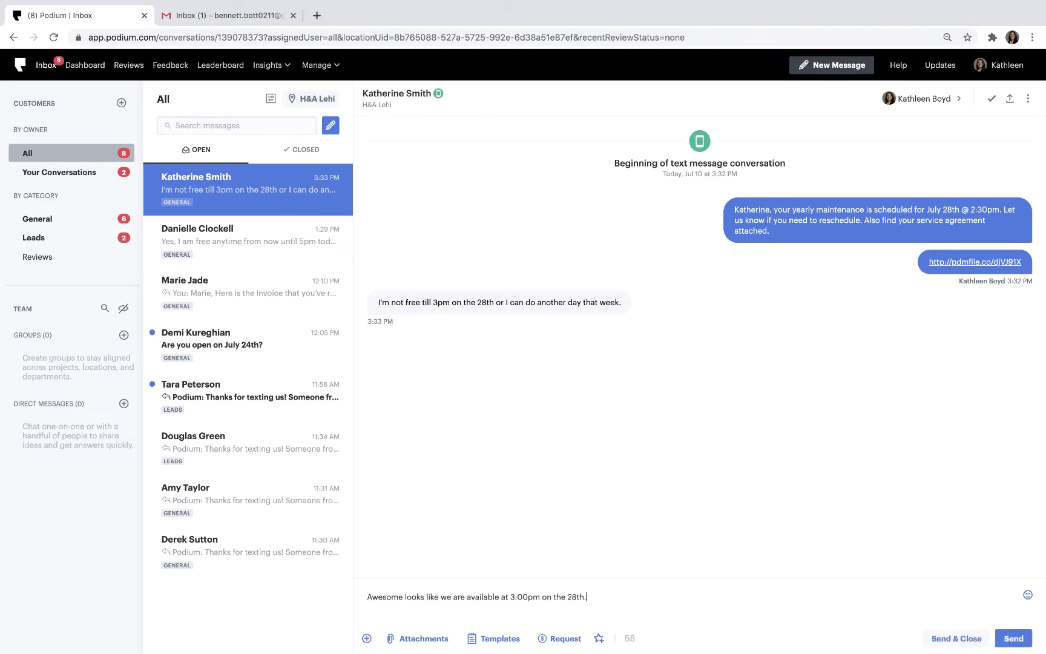
{"action": "left_click", "coordinate": [1012, 638]}
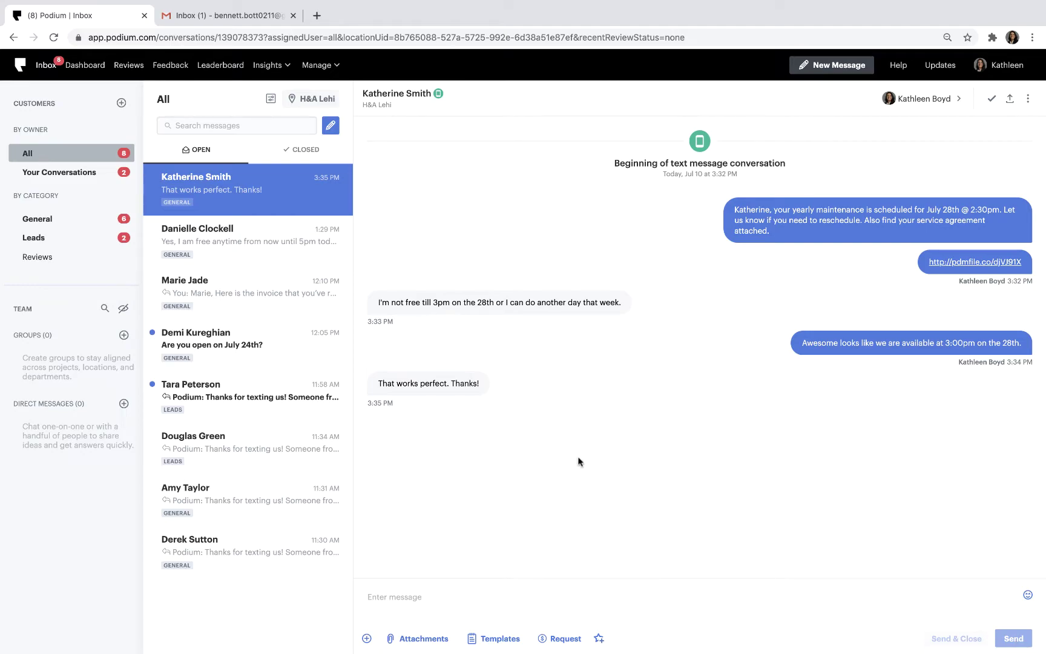
{"action": "left_click", "coordinate": [305, 353]}
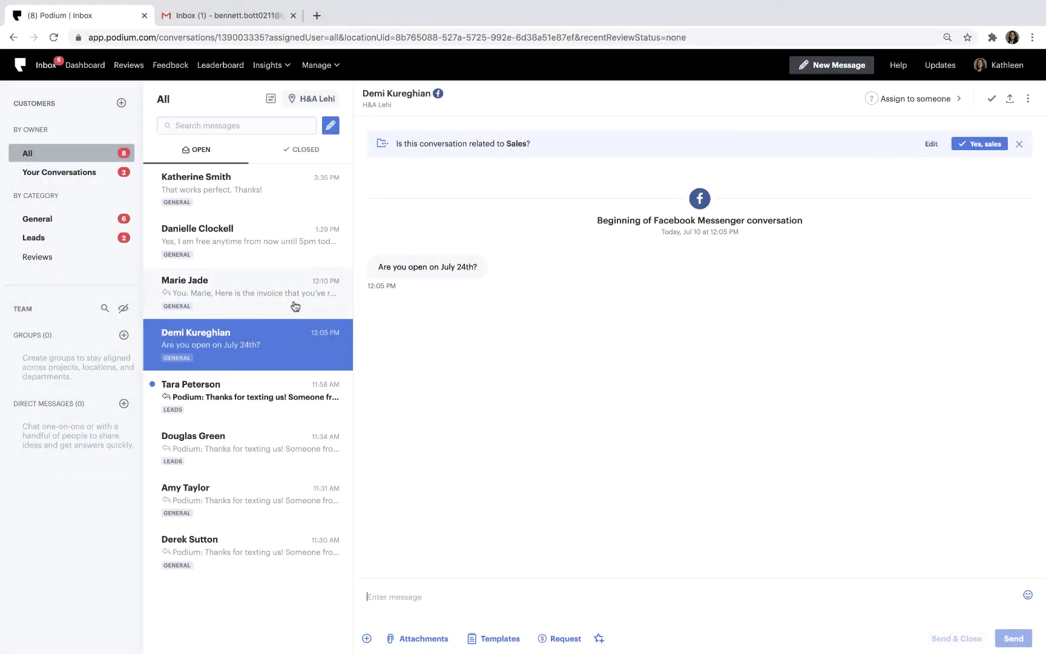
{"action": "left_click", "coordinate": [294, 306]}
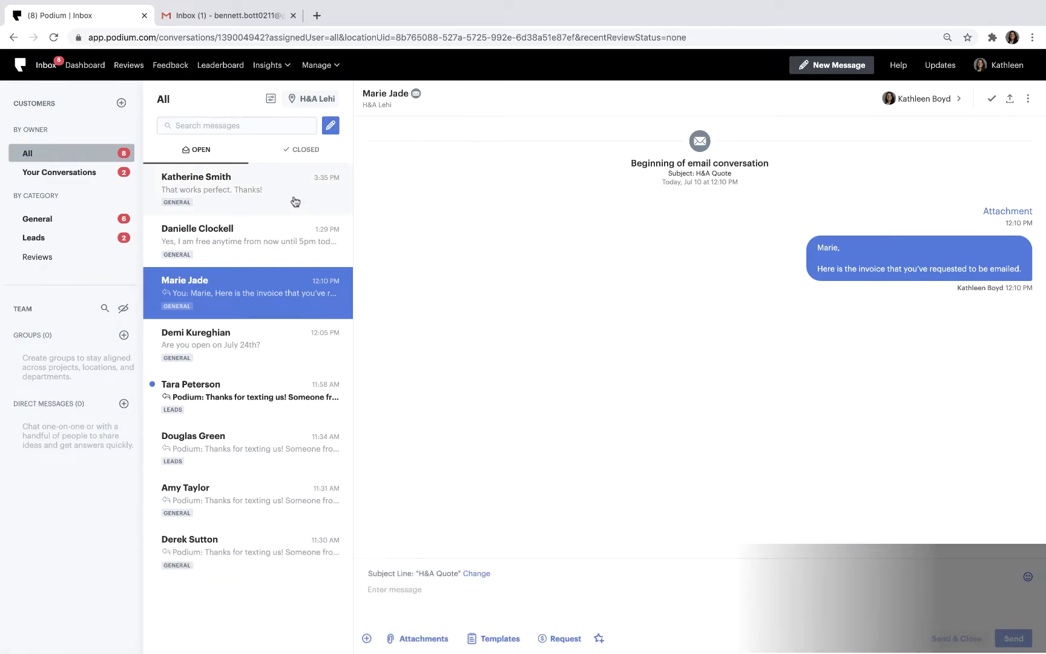
{"action": "left_click", "coordinate": [295, 202]}
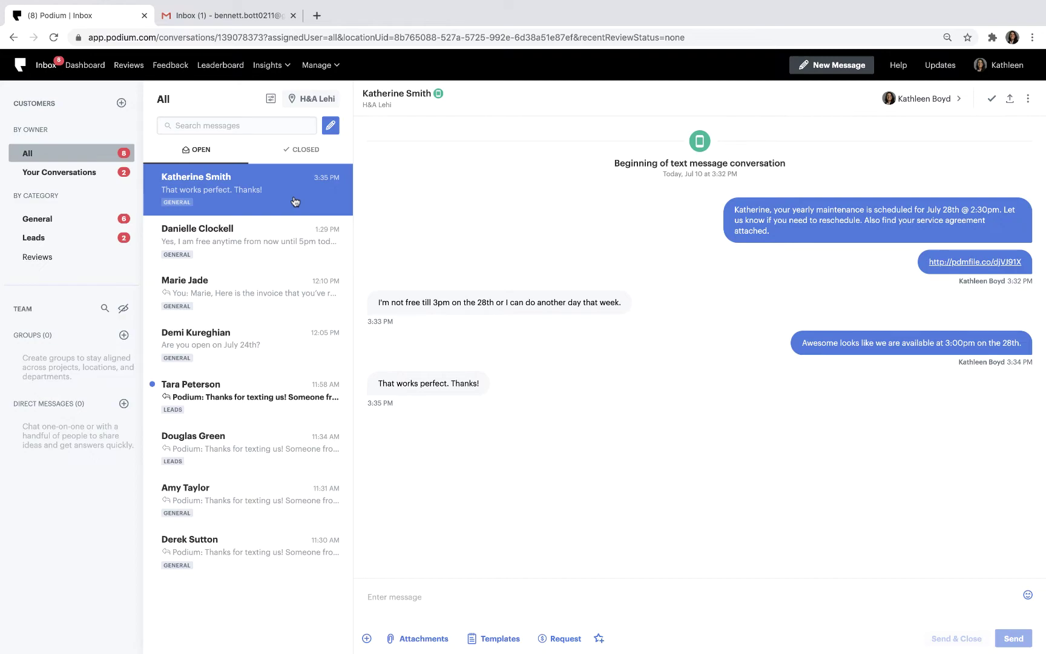
Send the 'Thanks for choosing H&A' invoice message with a $99.00 Yearly Maintenance payment link.
{"action": "left_click", "coordinate": [443, 596]}
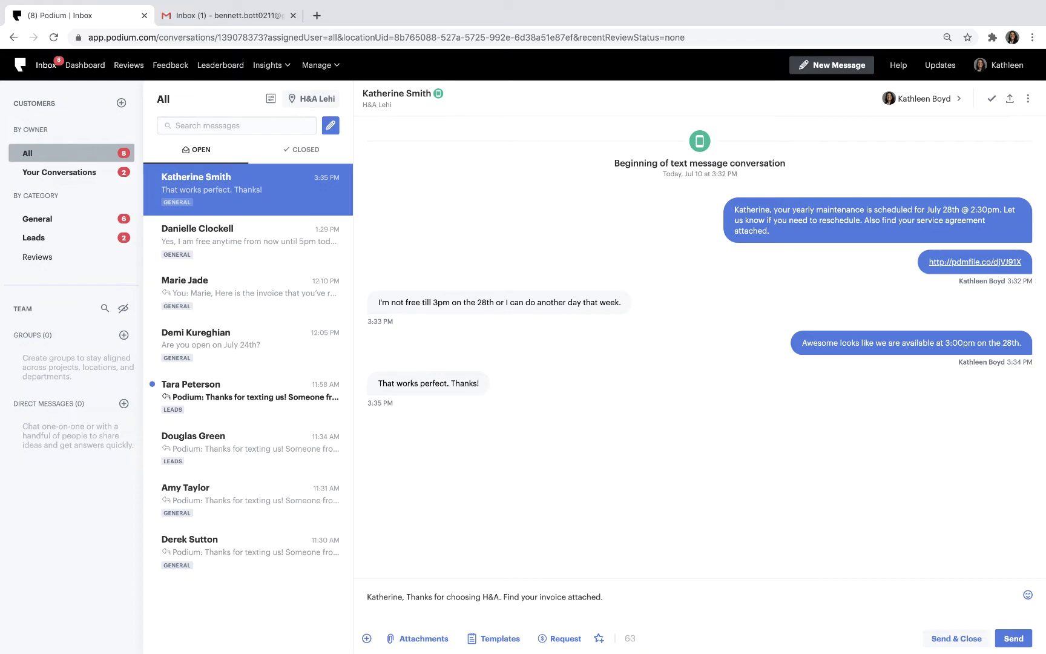
{"action": "left_click", "coordinate": [555, 639]}
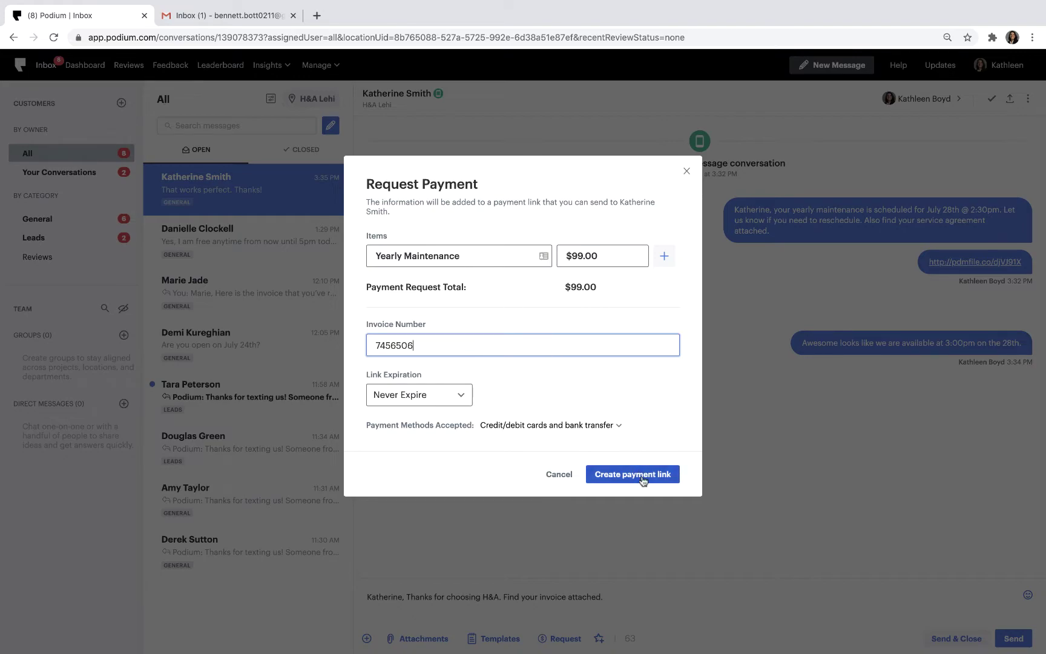
{"action": "left_click", "coordinate": [633, 474]}
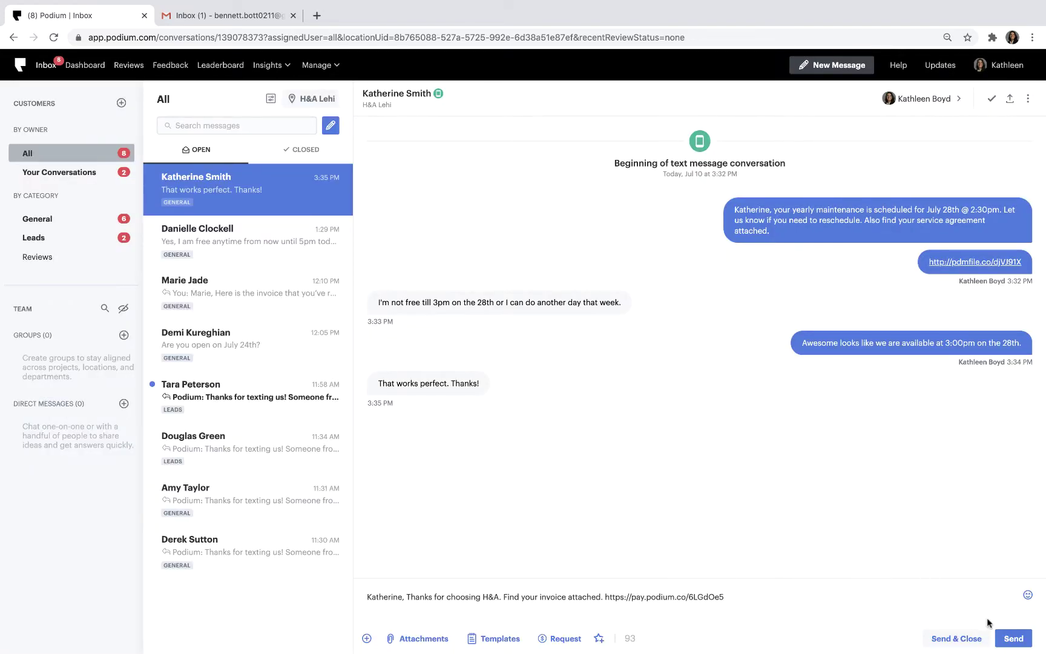
{"action": "left_click", "coordinate": [1014, 639]}
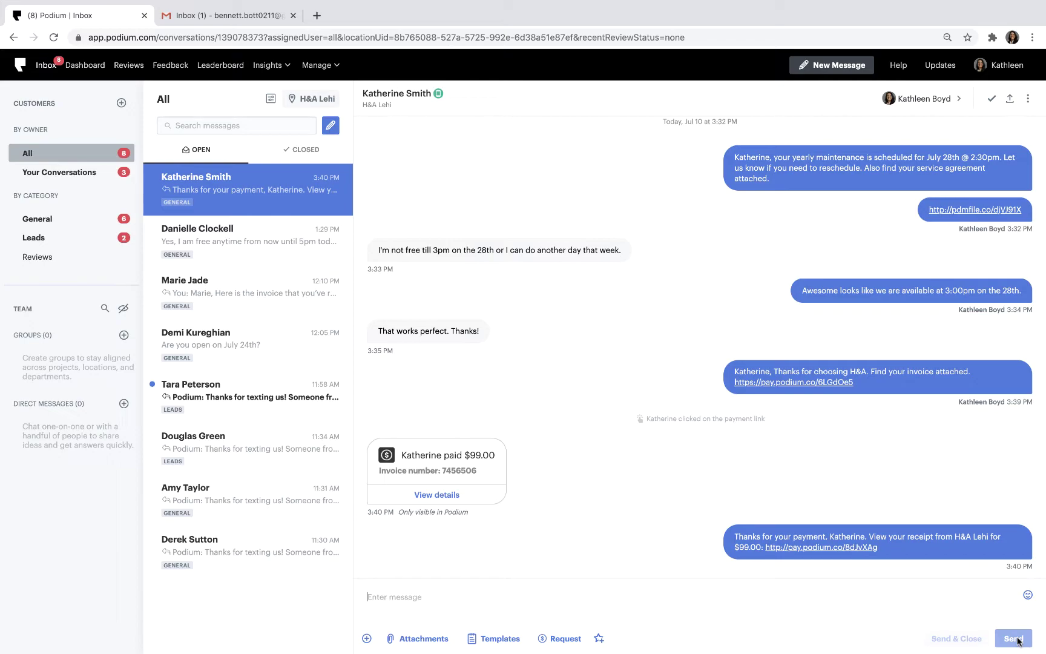
Send 'Please take 5 minutes to leave a review.' with a review invitation link attached.
{"action": "type", "text": "Please take 5 minutes to leave a review."}
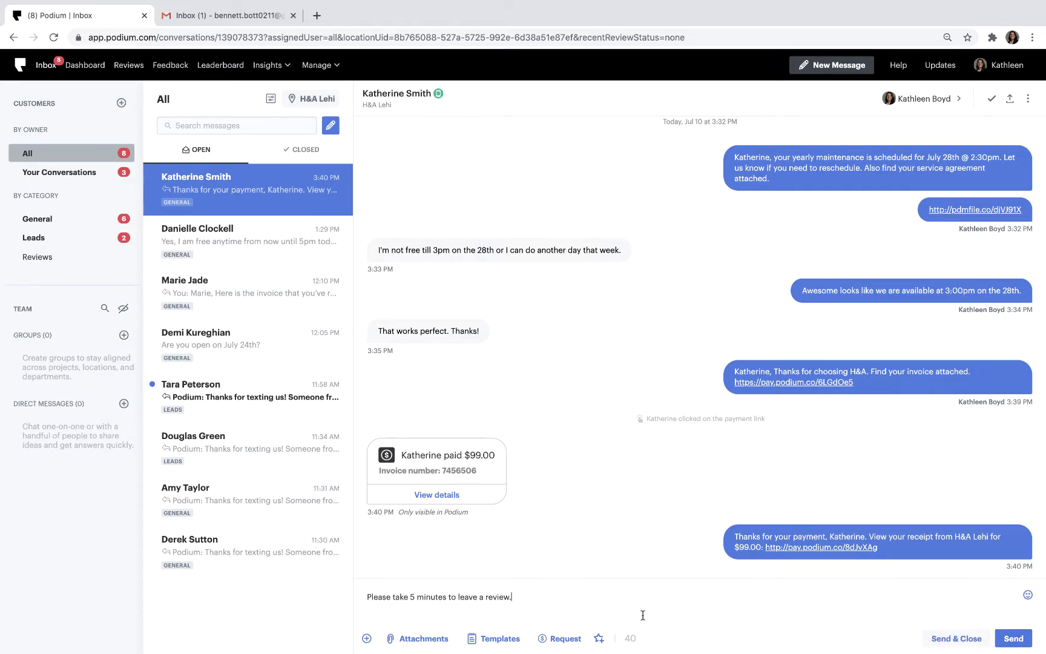
{"action": "left_click", "coordinate": [598, 638]}
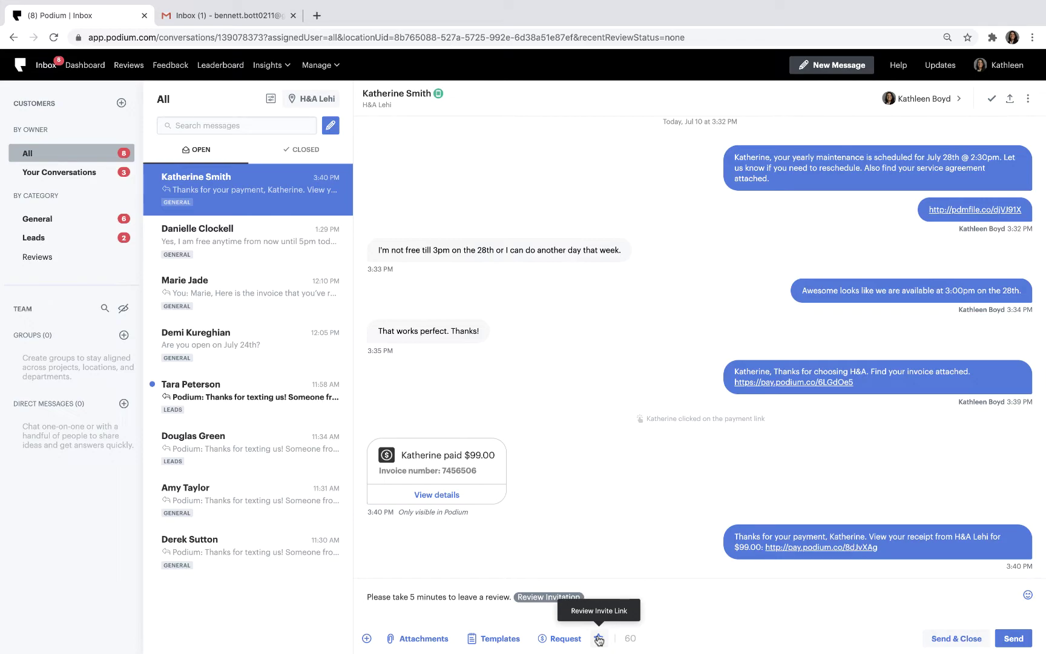
{"action": "left_click", "coordinate": [1021, 639]}
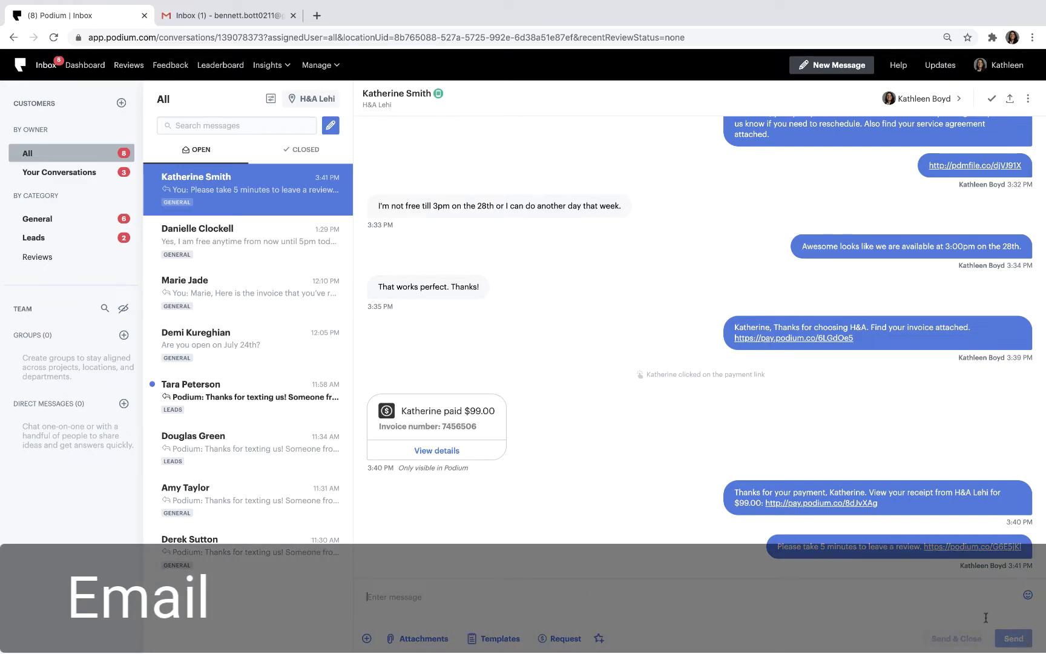
Start a new email conversation addressed to the new customer's name and email address.
{"action": "left_click", "coordinate": [336, 131]}
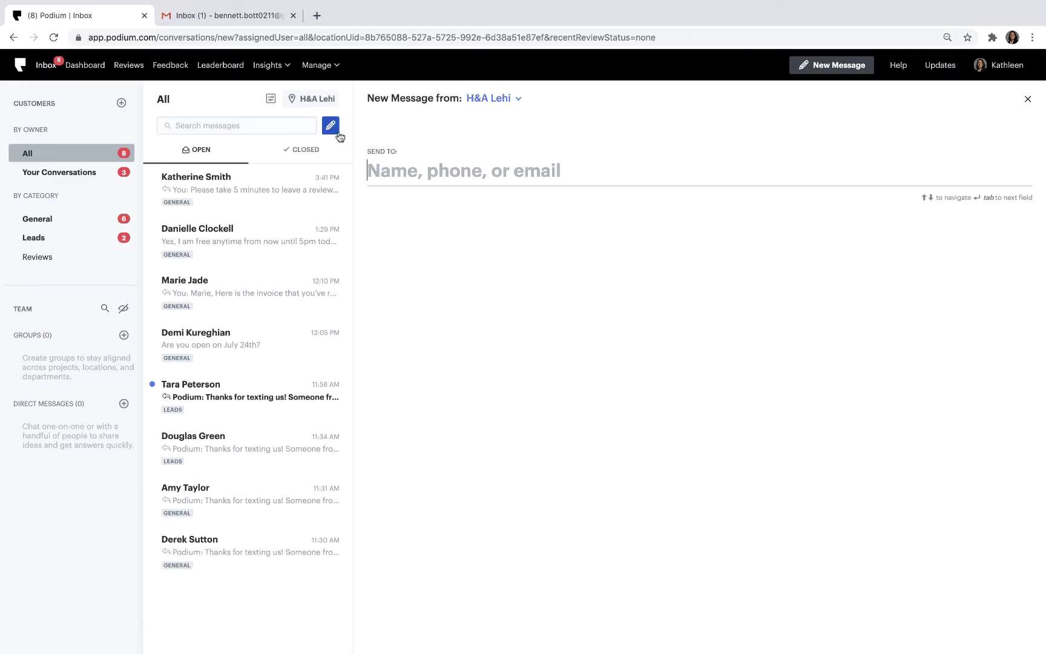
{"action": "key", "text": "Tab"}
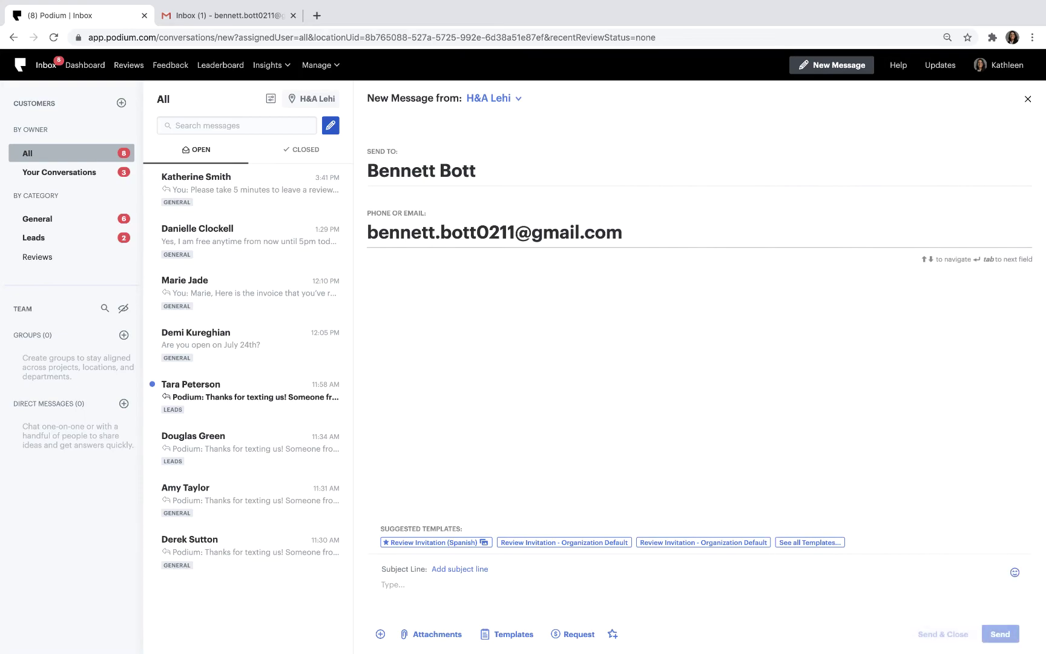
Give the email the subject 'H&A Quote', paste the quote note with attachment, and send.
{"action": "left_click", "coordinate": [469, 570]}
{"action": "type", "text": "H&A Quote"}
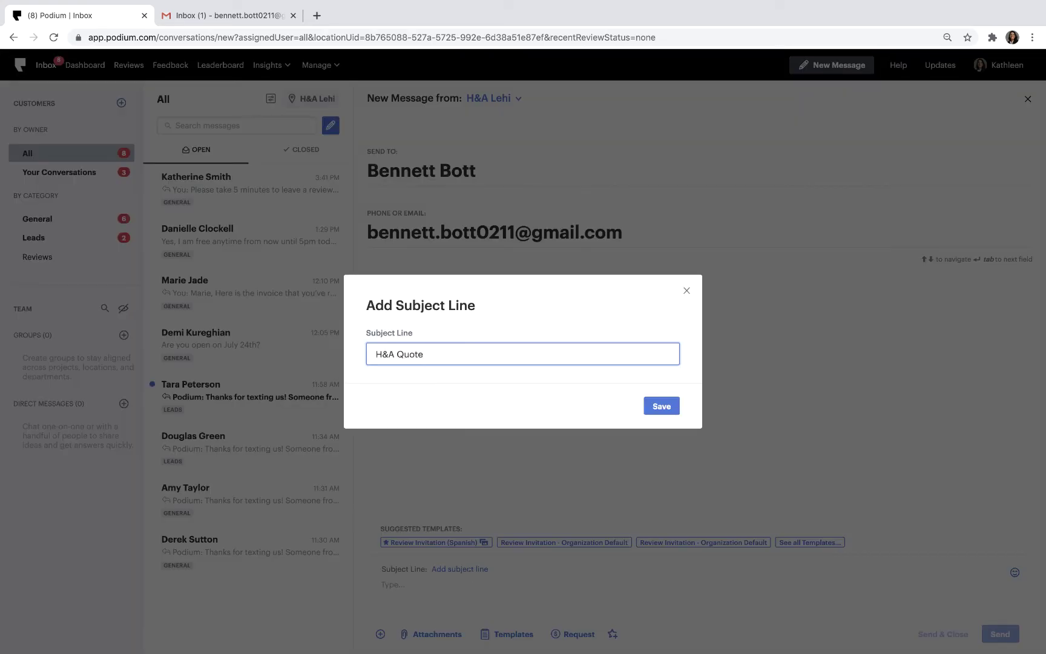
{"action": "left_click", "coordinate": [647, 410]}
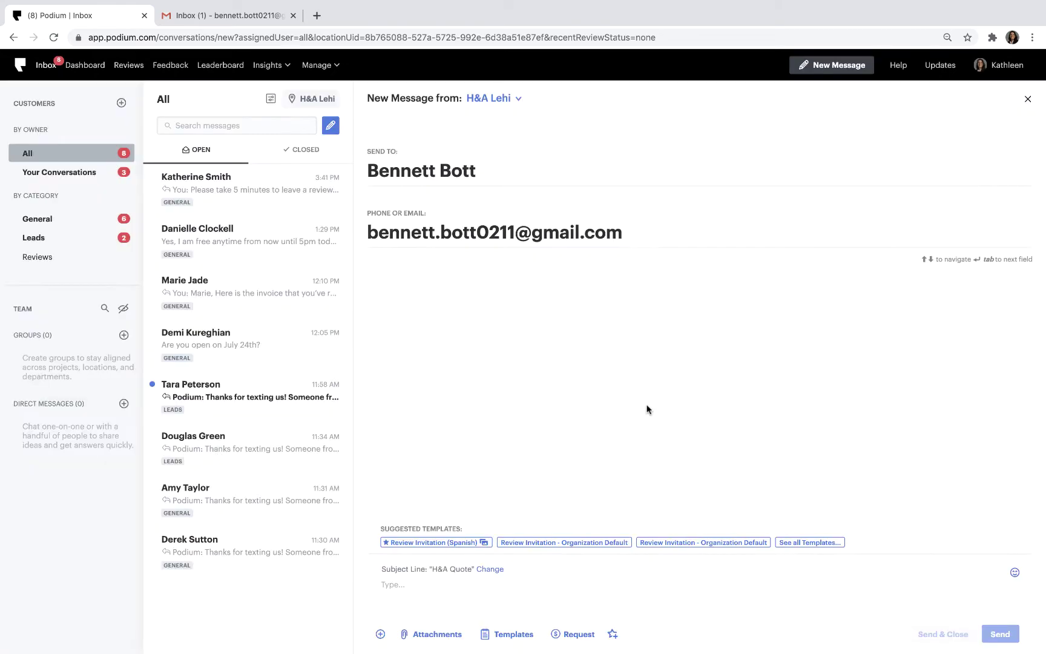
{"action": "left_click", "coordinate": [462, 581]}
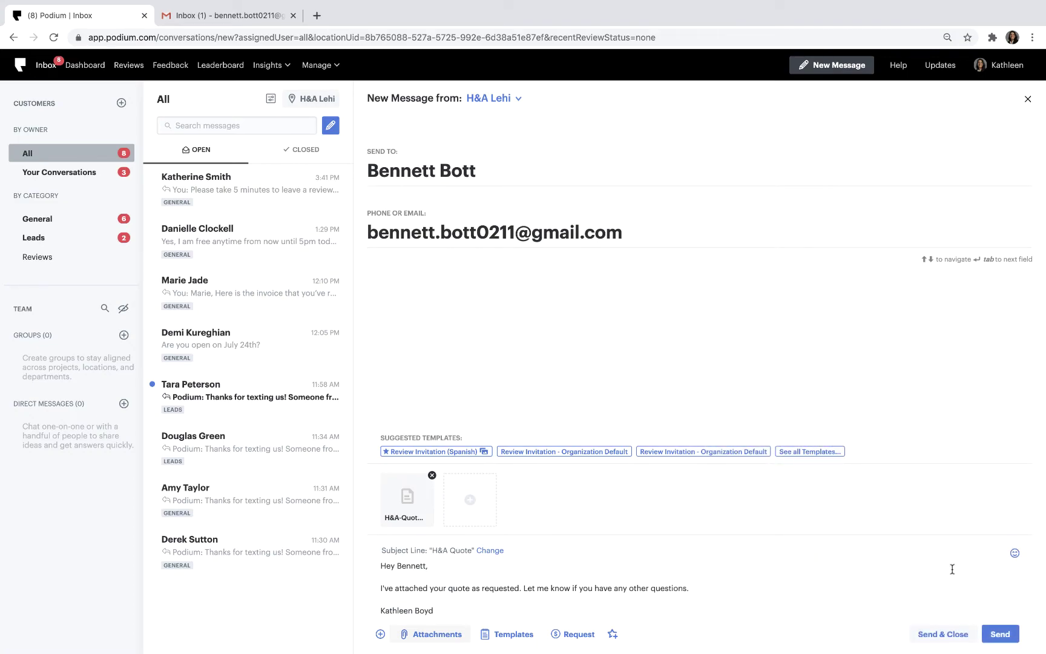
{"action": "left_click", "coordinate": [1000, 634]}
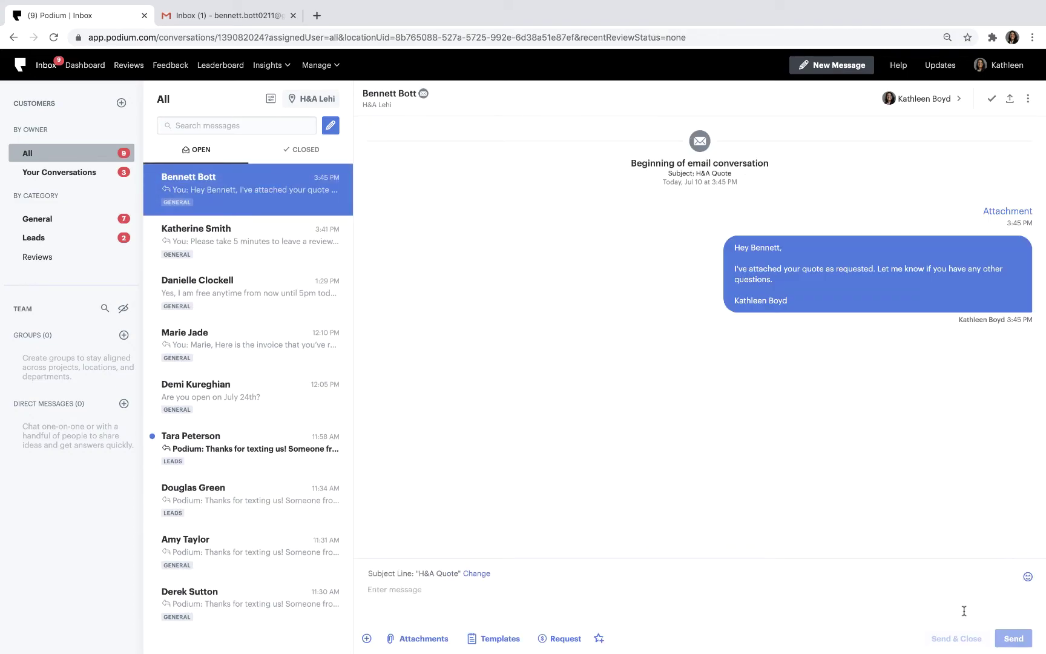
Reply in Gmail to the H&A Quote email with a thank-you note, then return to Podium.
{"action": "left_click", "coordinate": [239, 17]}
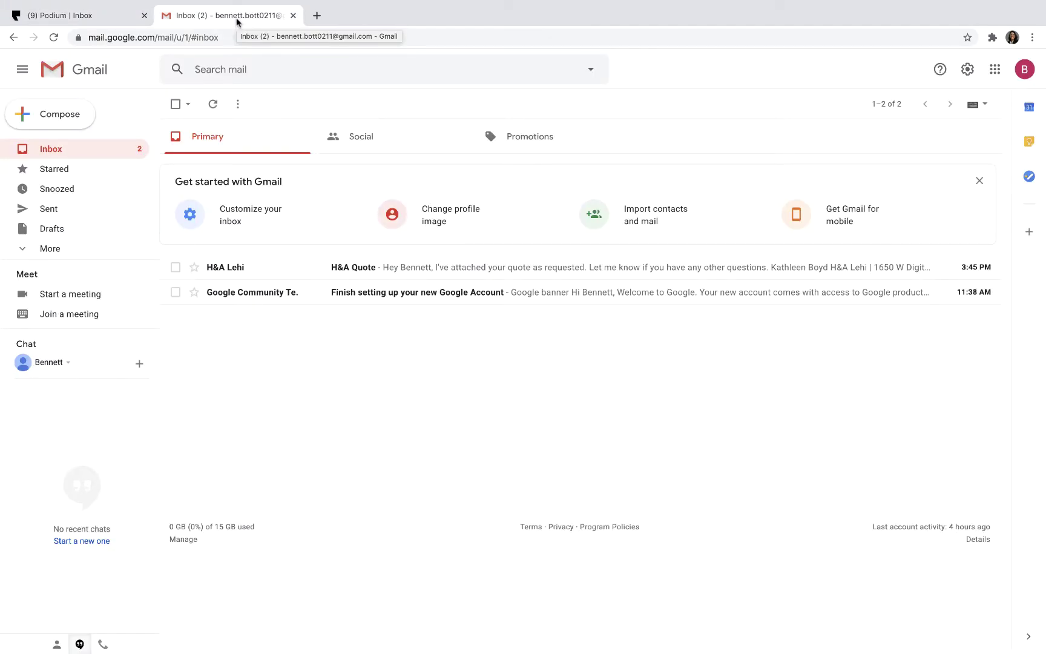
{"action": "left_click", "coordinate": [303, 266]}
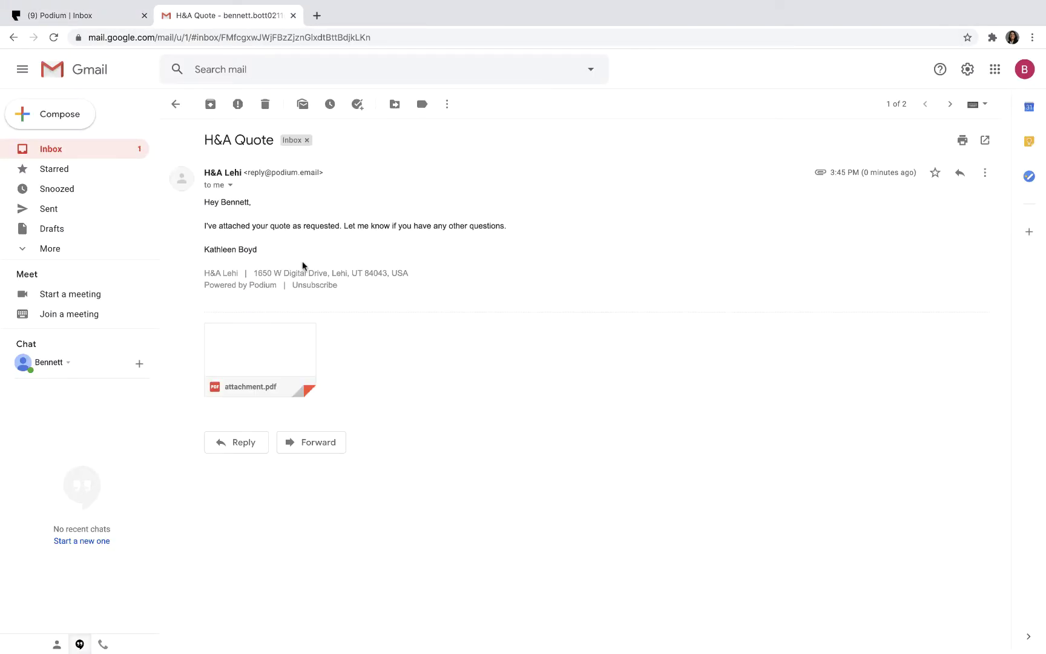
{"action": "left_click", "coordinate": [245, 443]}
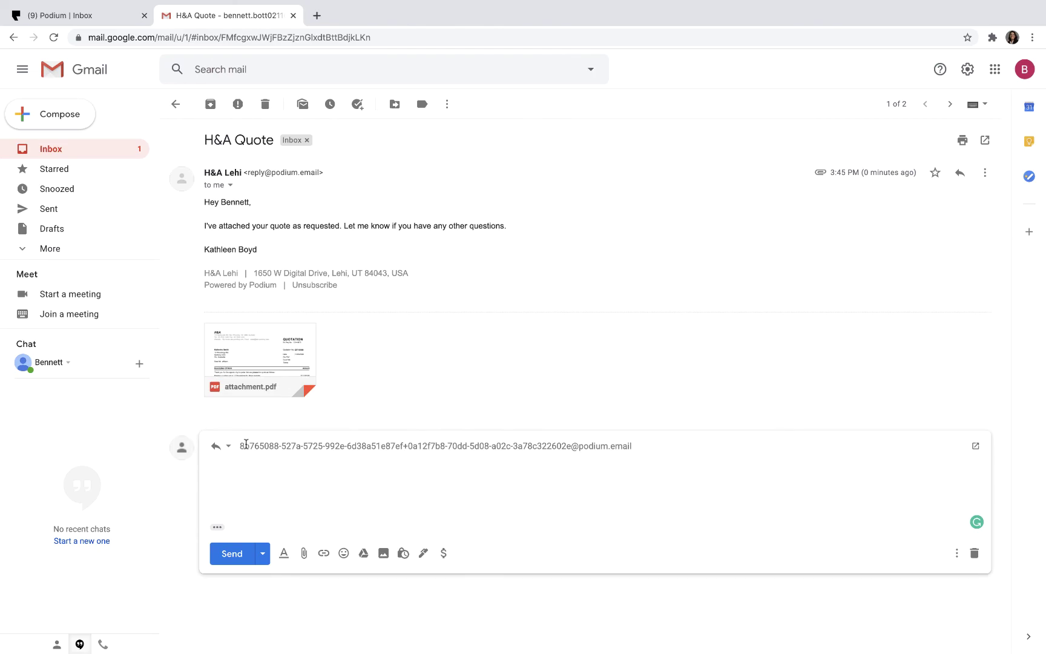
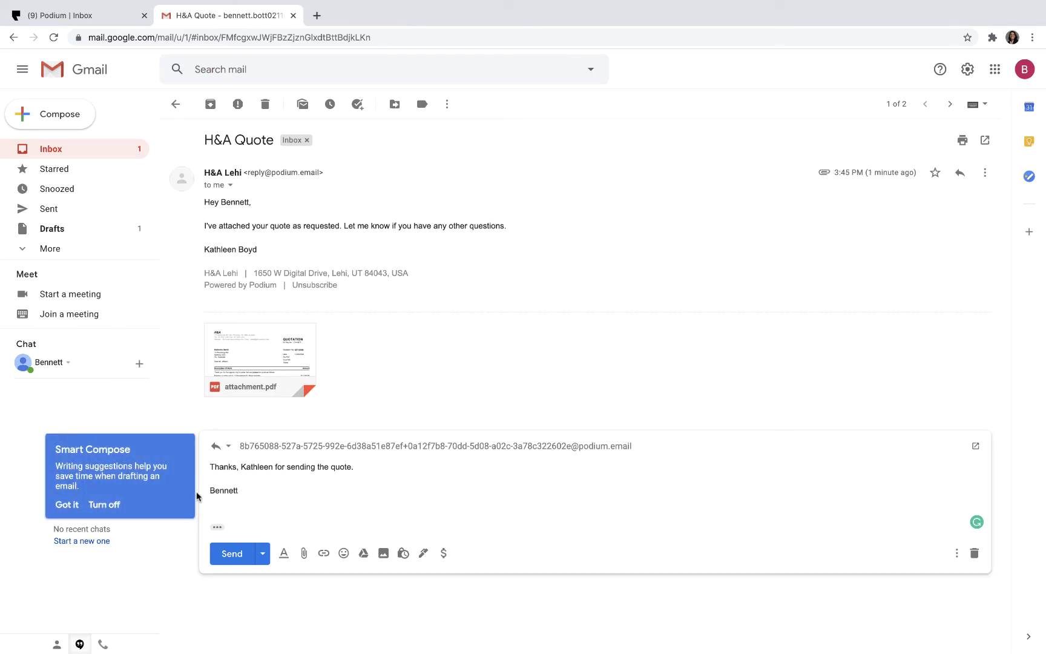
{"action": "left_click", "coordinate": [235, 555]}
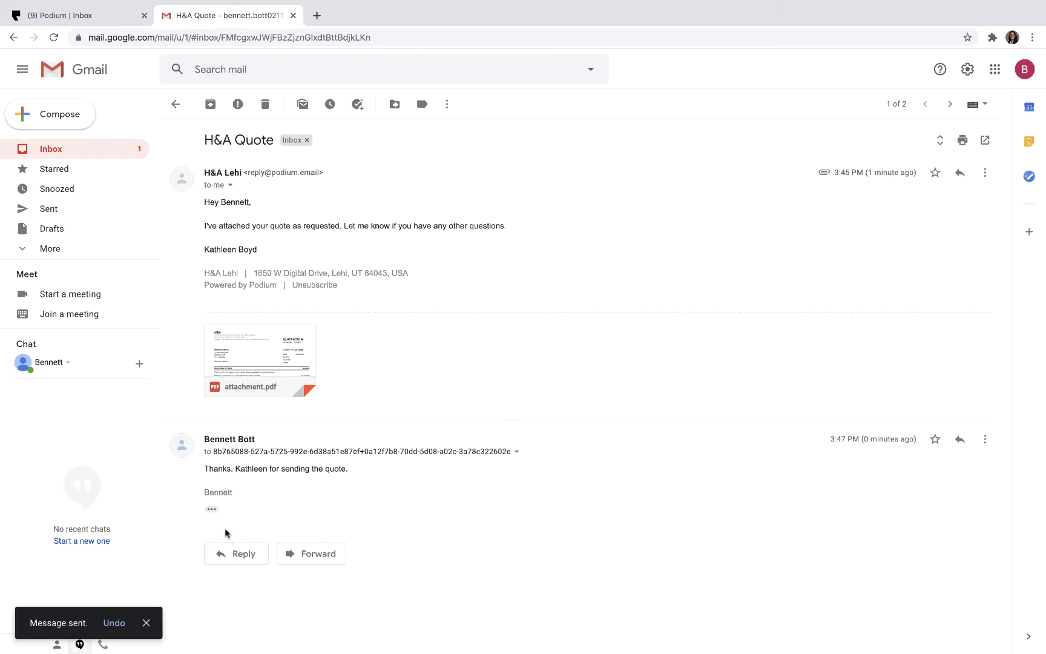
{"action": "left_click", "coordinate": [88, 18]}
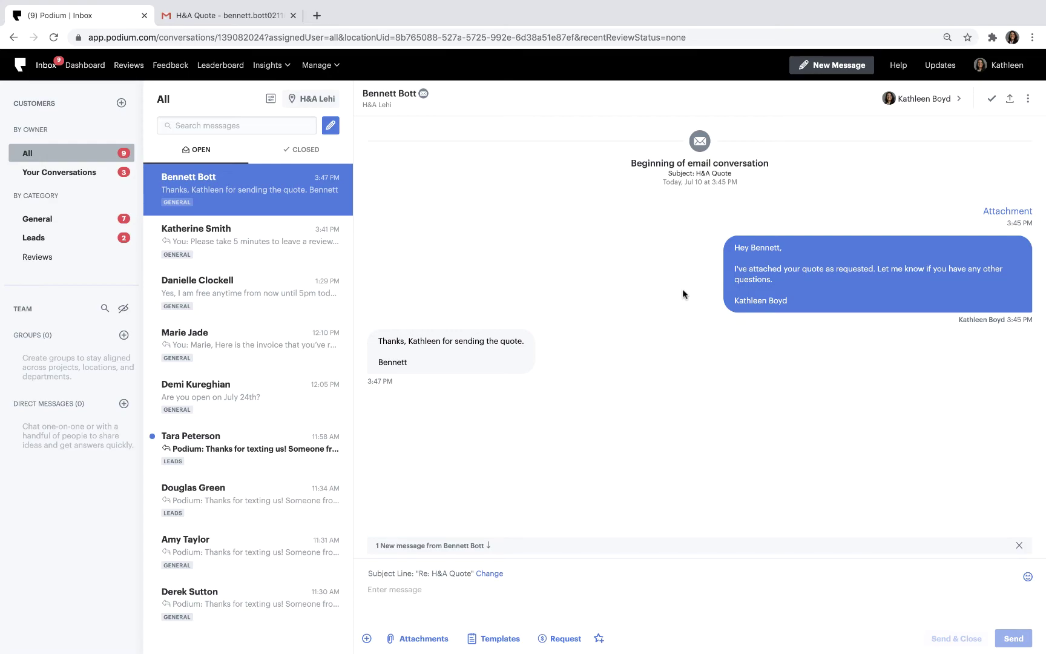
Open the thermostat-quote customer's text conversation from the inbox list.
{"action": "left_click", "coordinate": [325, 299]}
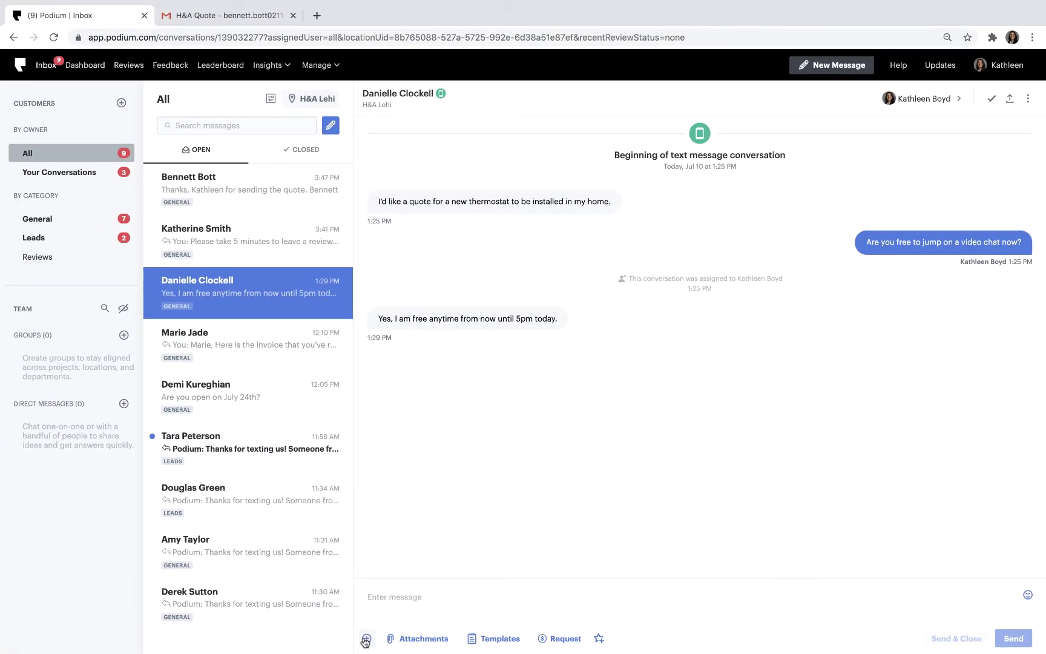
Add a Video Chat Invitation to the message and send it to the thermostat customer.
{"action": "left_click", "coordinate": [367, 638]}
{"action": "left_click", "coordinate": [393, 611]}
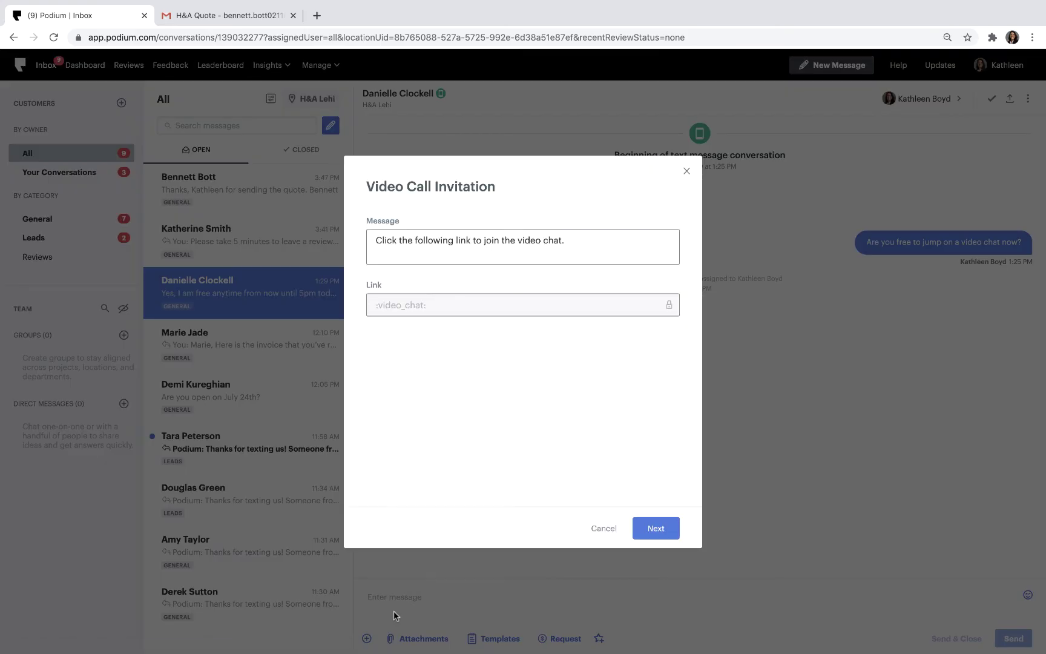
{"action": "left_click", "coordinate": [640, 528]}
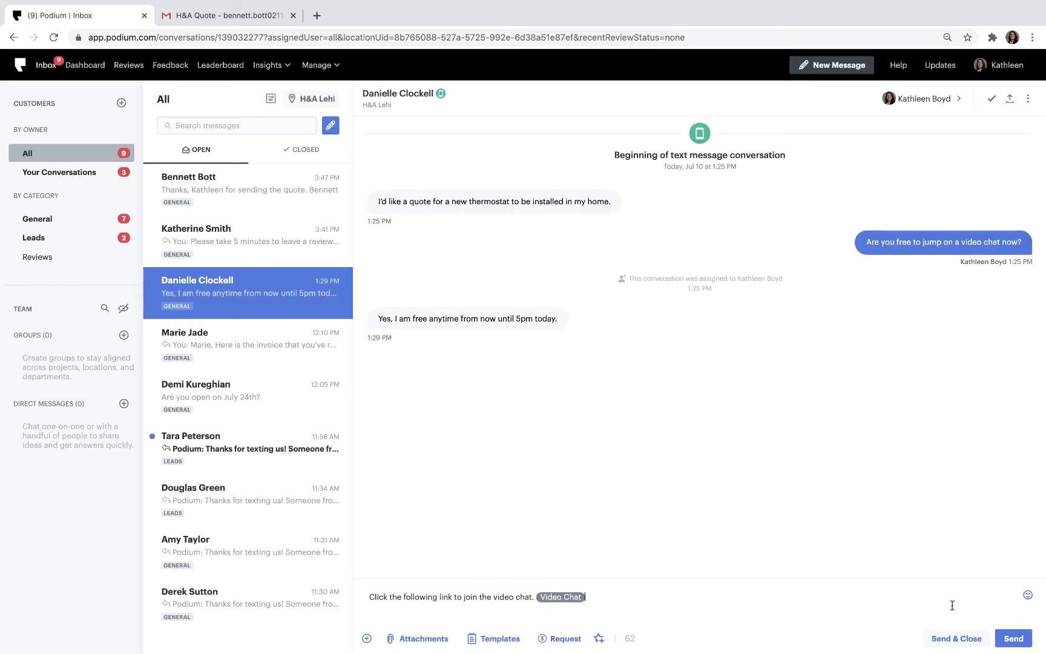
{"action": "left_click", "coordinate": [1008, 637]}
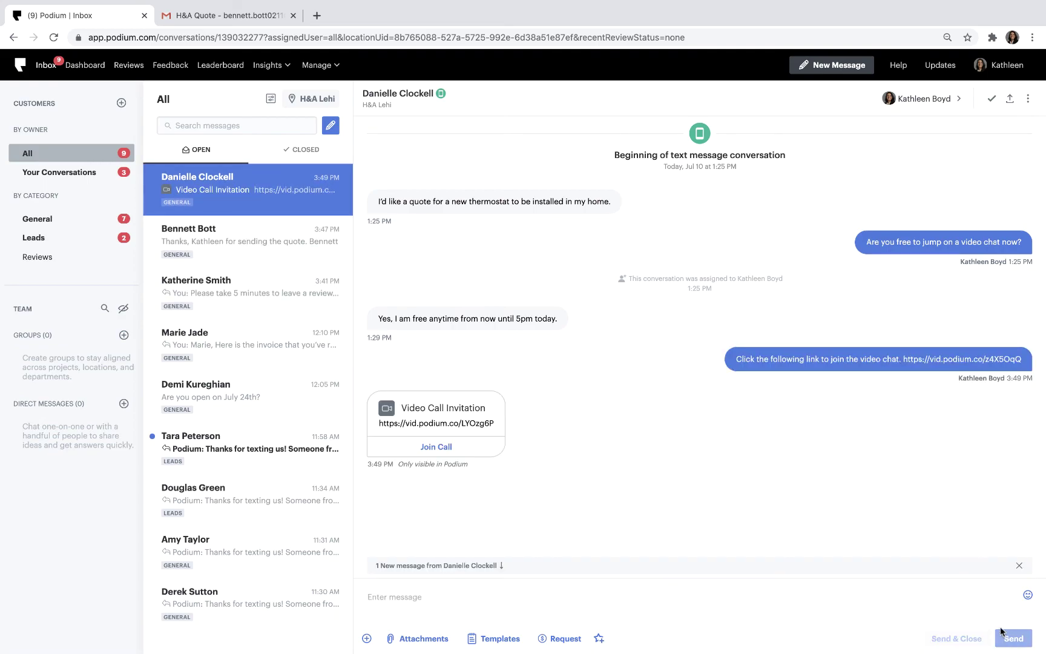